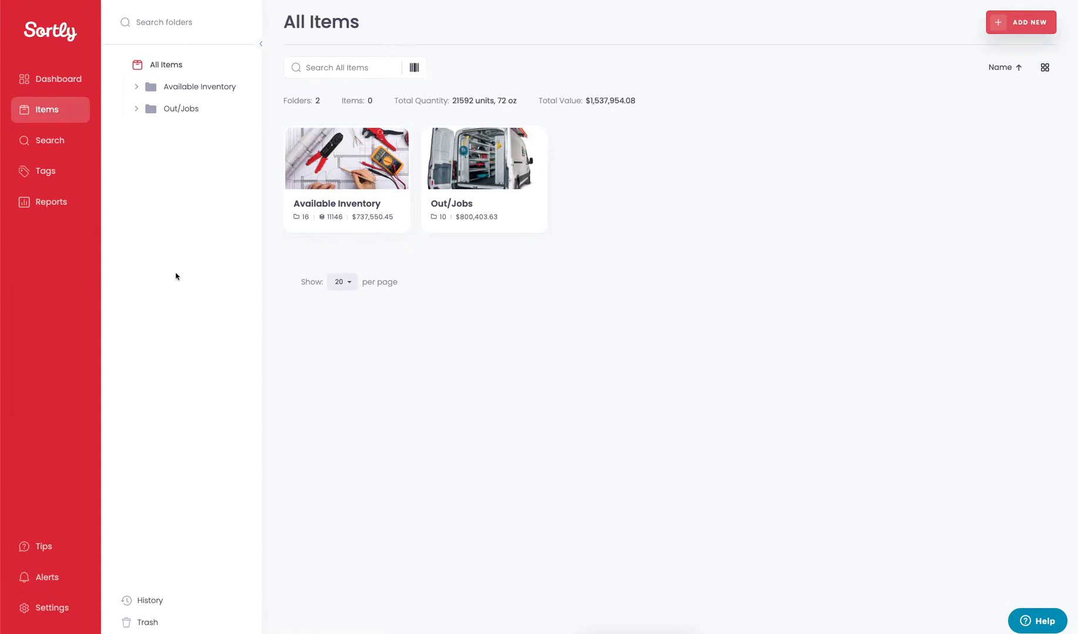
- Expand Available Inventory to reveal Asset Tracking, Storage A and Storage B
{"action": "left_click", "coordinate": [136, 86]}
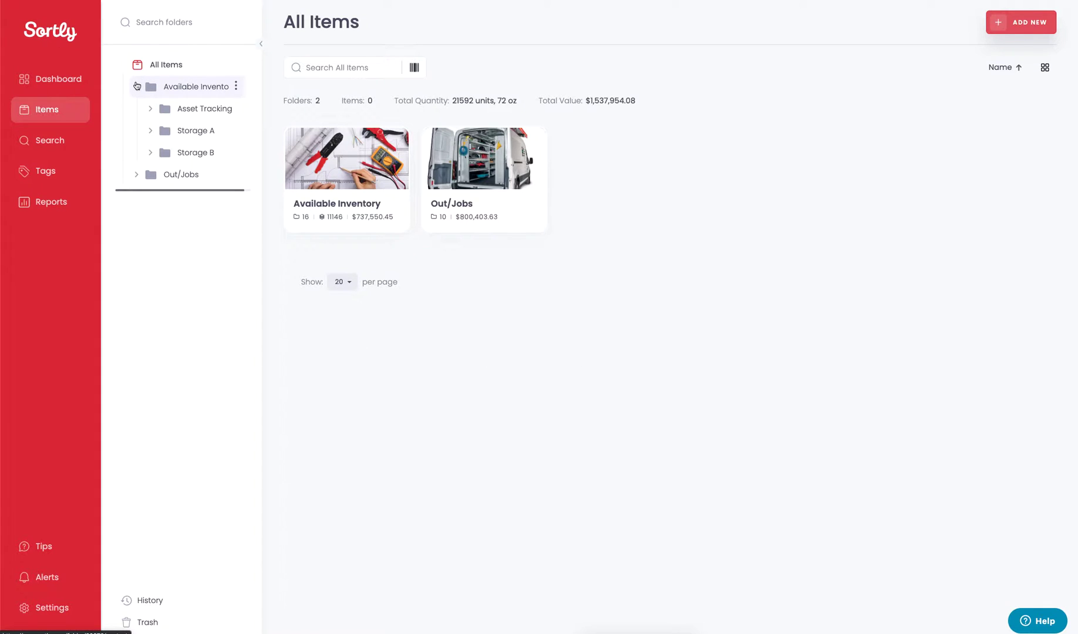
- Open Asset Tracking, then its Inventory folder holding Laptops and the 27" Monitor
{"action": "left_click", "coordinate": [191, 110]}
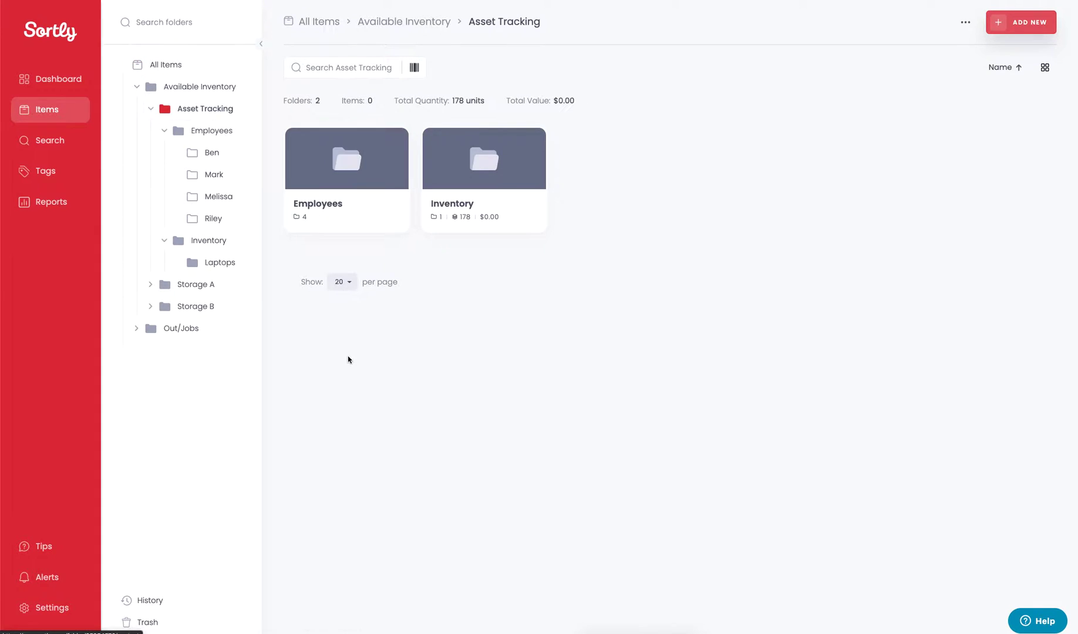
{"action": "left_click", "coordinate": [475, 167]}
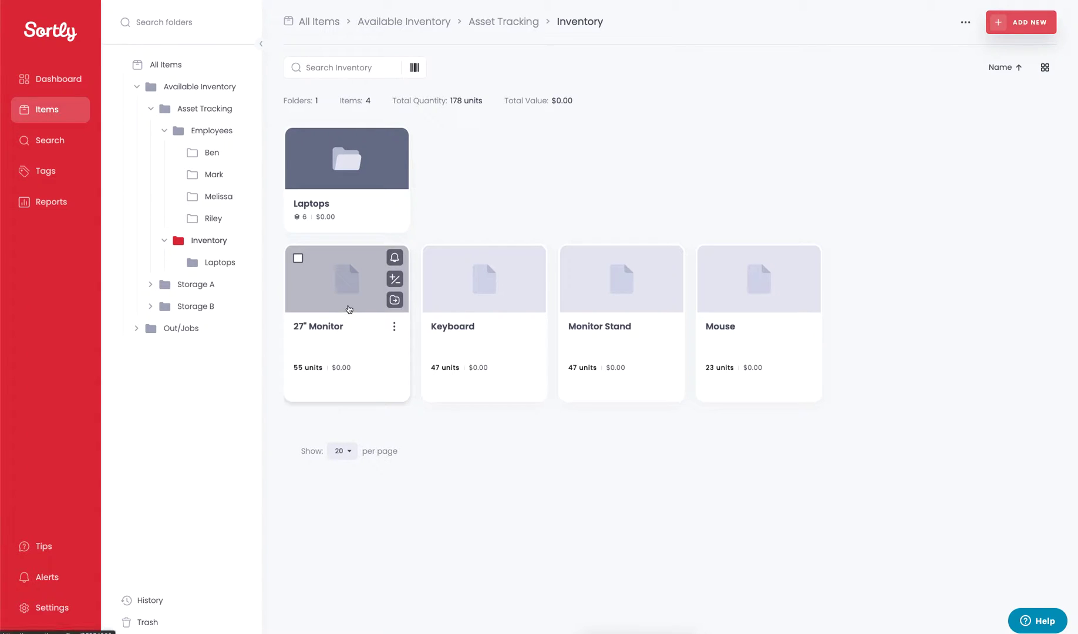
- Enter a price of 300 on the 27" Monitor item and save it
{"action": "left_click", "coordinate": [349, 309]}
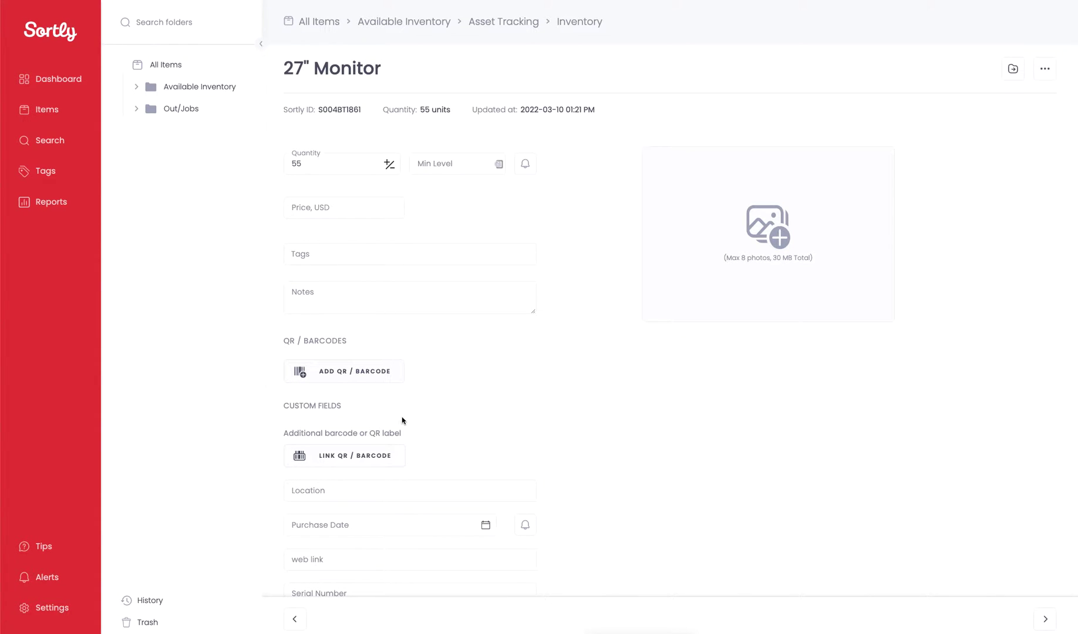
{"action": "left_click", "coordinate": [314, 206]}
{"action": "type", "text": "300"}
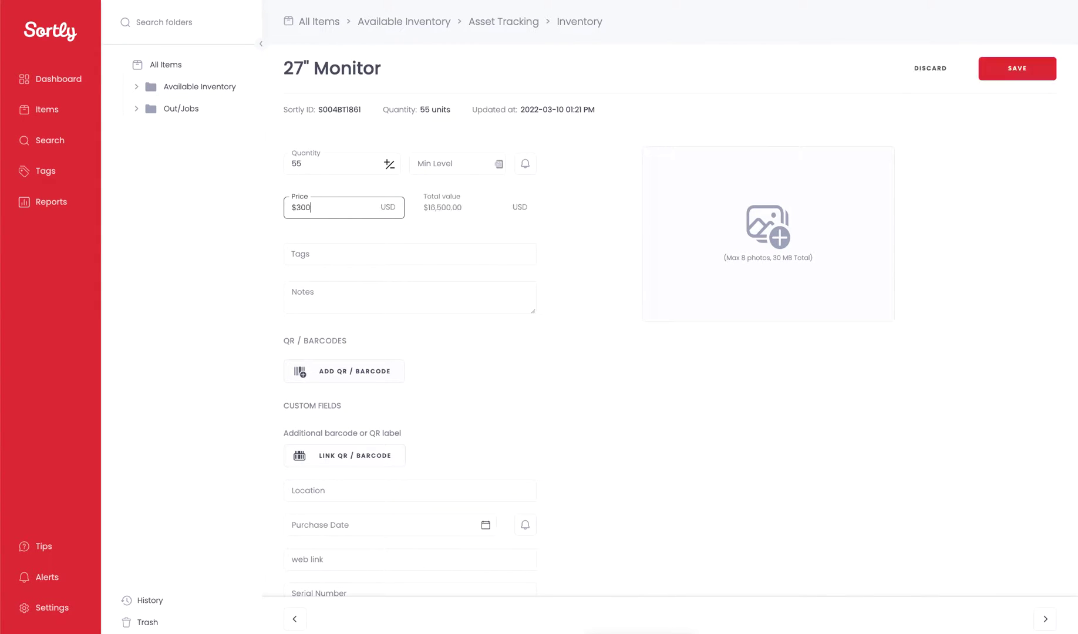
{"action": "left_click", "coordinate": [425, 231]}
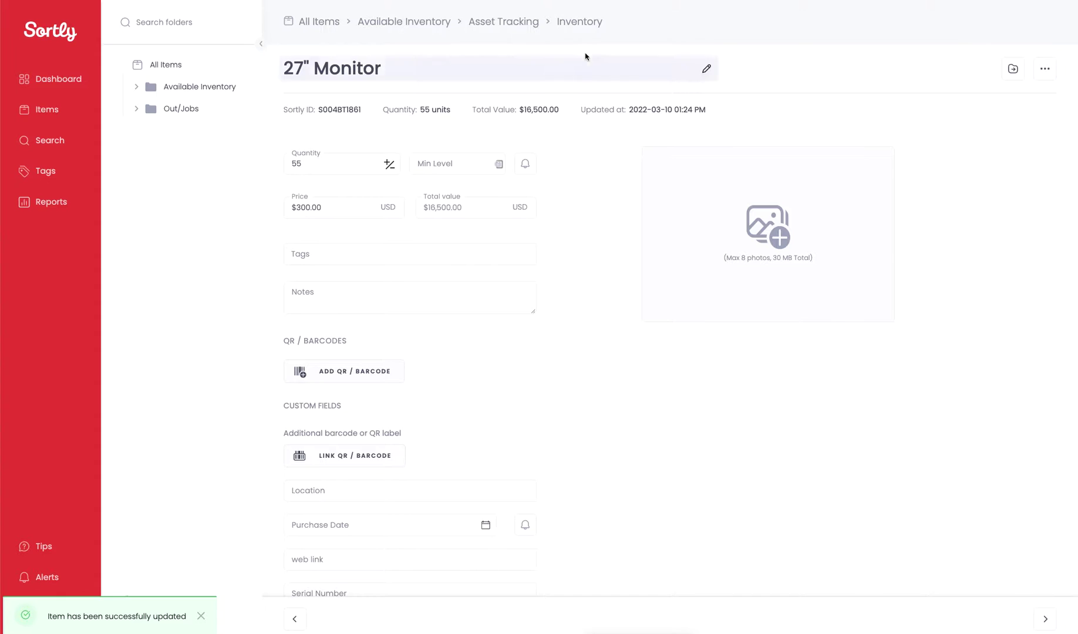
- Go back to the Inventory folder and bring up the 27" Monitor's Update Quantity form
{"action": "left_click", "coordinate": [578, 22]}
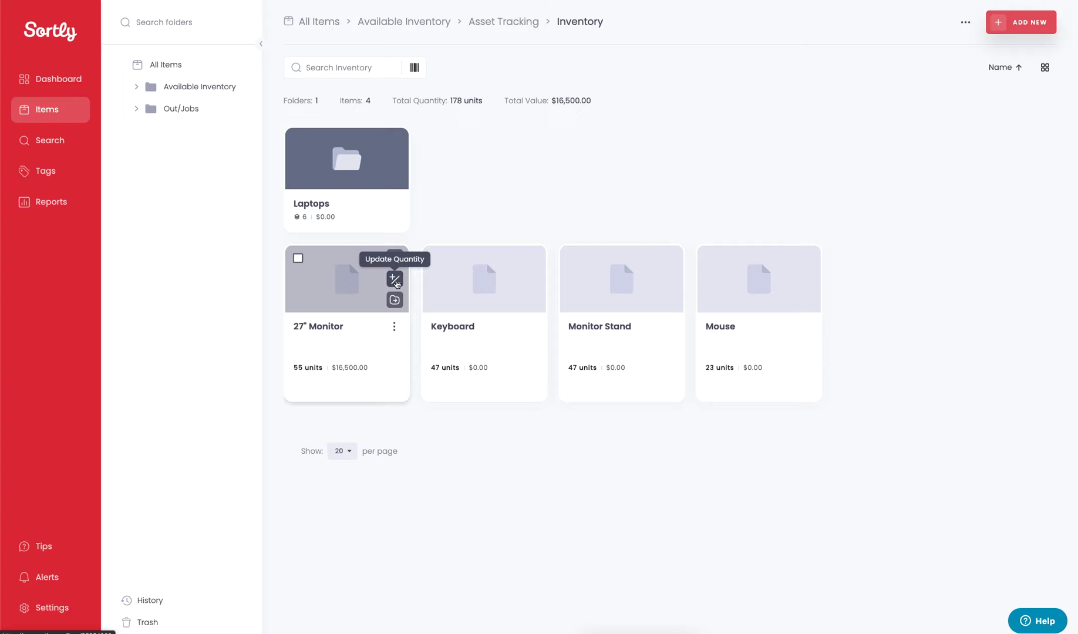
{"action": "left_click", "coordinate": [395, 280]}
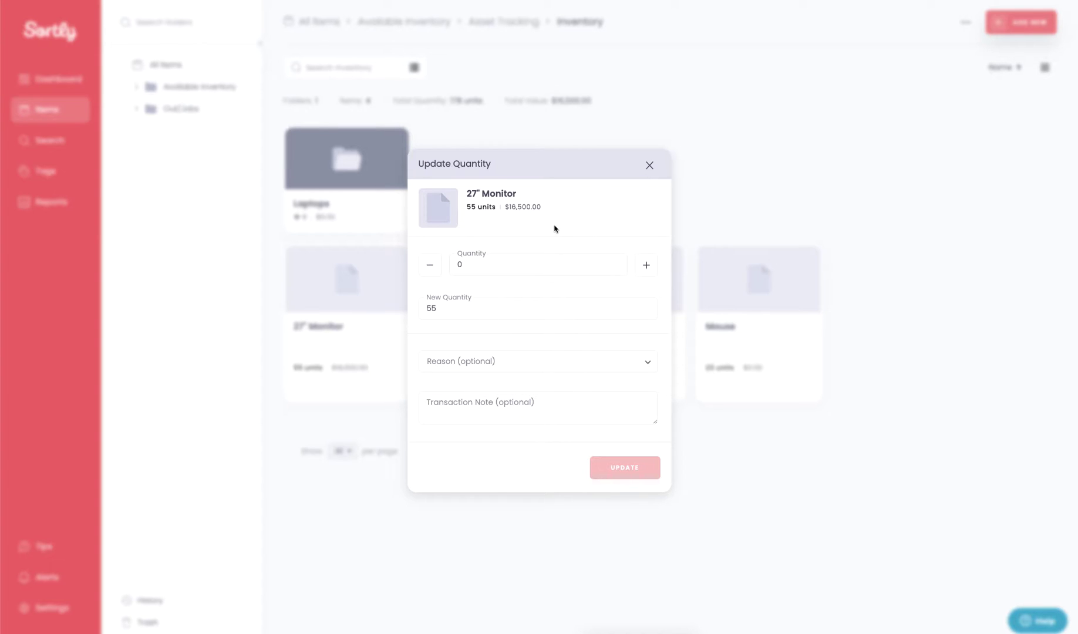
- Set the 27" Monitor's new quantity to 75, a +20 change
{"action": "left_click", "coordinate": [434, 267]}
{"action": "left_click", "coordinate": [645, 265]}
{"action": "left_click", "coordinate": [646, 265]}
{"action": "left_click", "coordinate": [479, 265]}
{"action": "left_click_drag", "start_coordinate": [479, 264], "coordinate": [453, 265]}
{"action": "left_click_drag", "start_coordinate": [437, 308], "coordinate": [426, 308]}
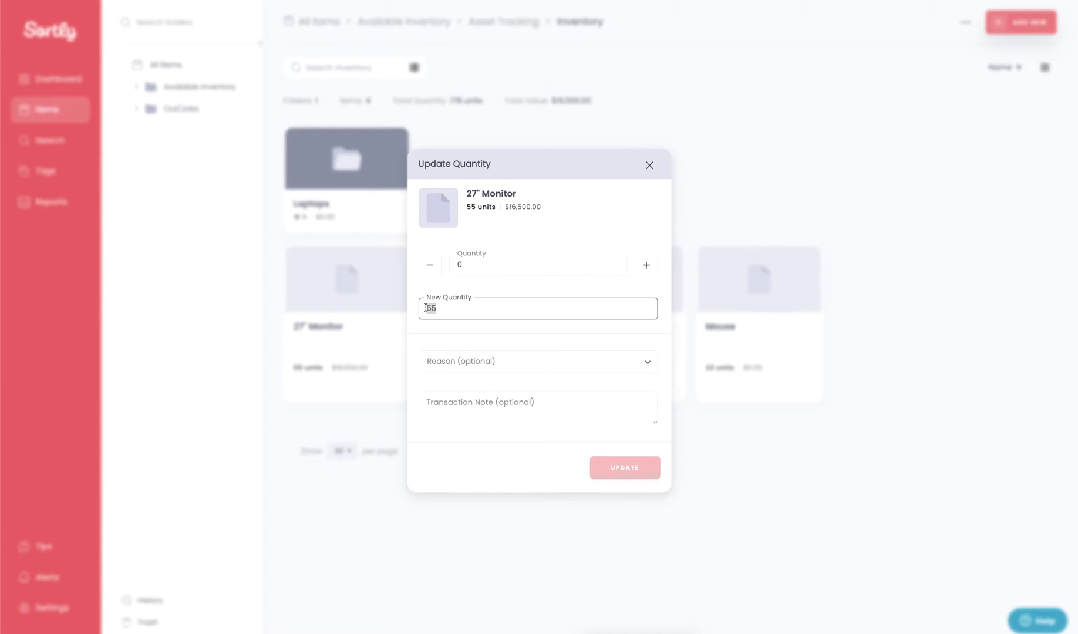
{"action": "type", "text": "75"}
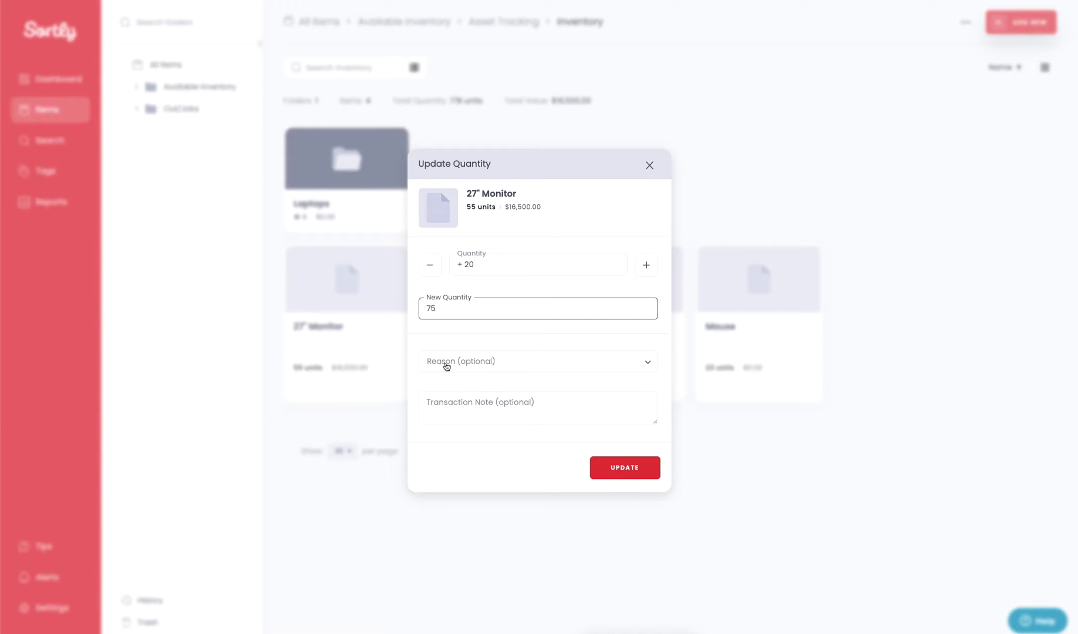
- Leave the reason unset, add the transaction note 'Restock' and apply the update
{"action": "left_click", "coordinate": [447, 366]}
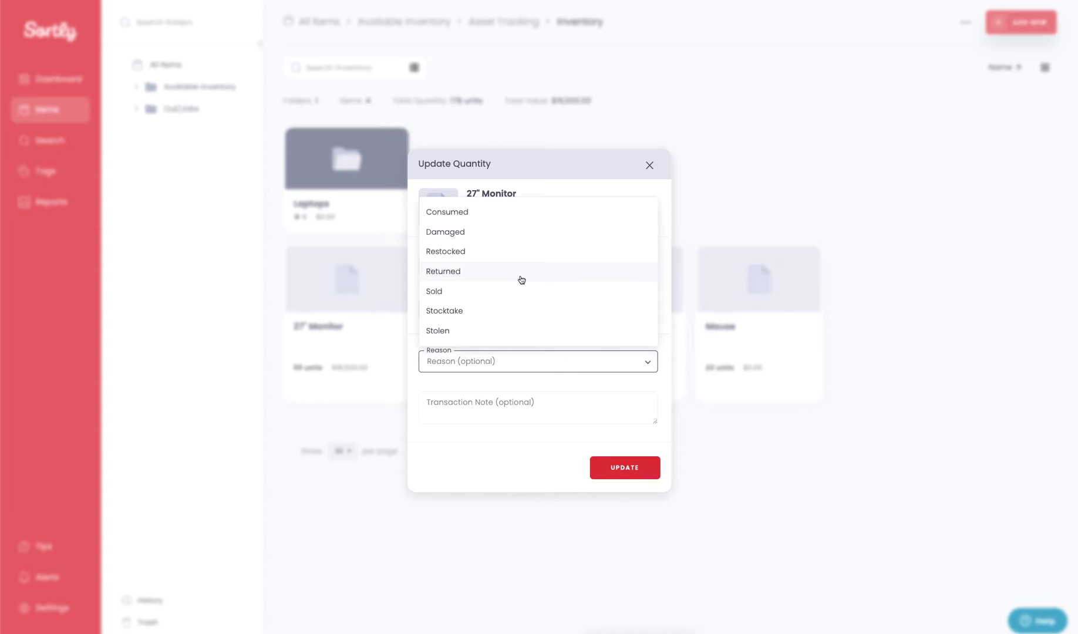
{"action": "left_click", "coordinate": [491, 398]}
{"action": "left_click", "coordinate": [490, 399]}
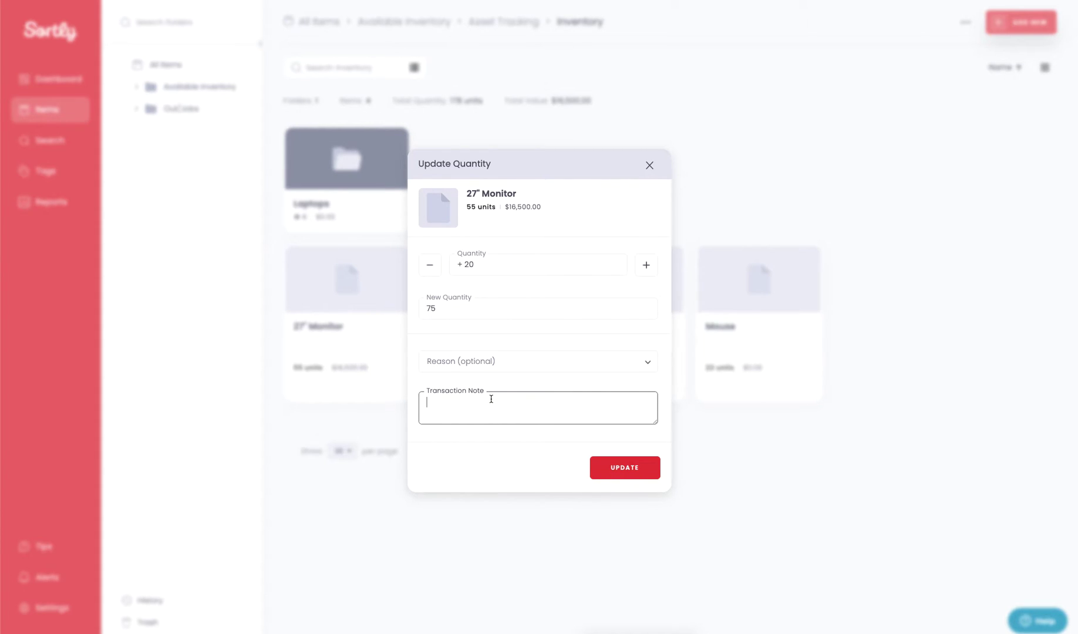
{"action": "type", "text": "Restock"}
{"action": "left_click", "coordinate": [621, 472]}
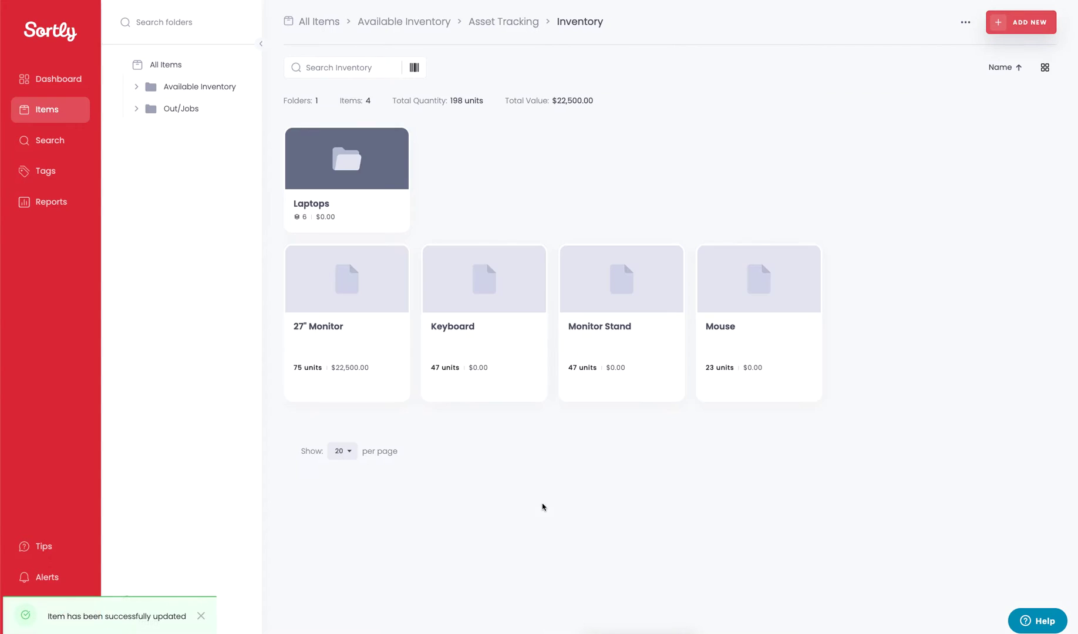
- Open the Reports section from the sidebar after applying the restock
{"action": "mouse_move", "coordinate": [298, 384]}
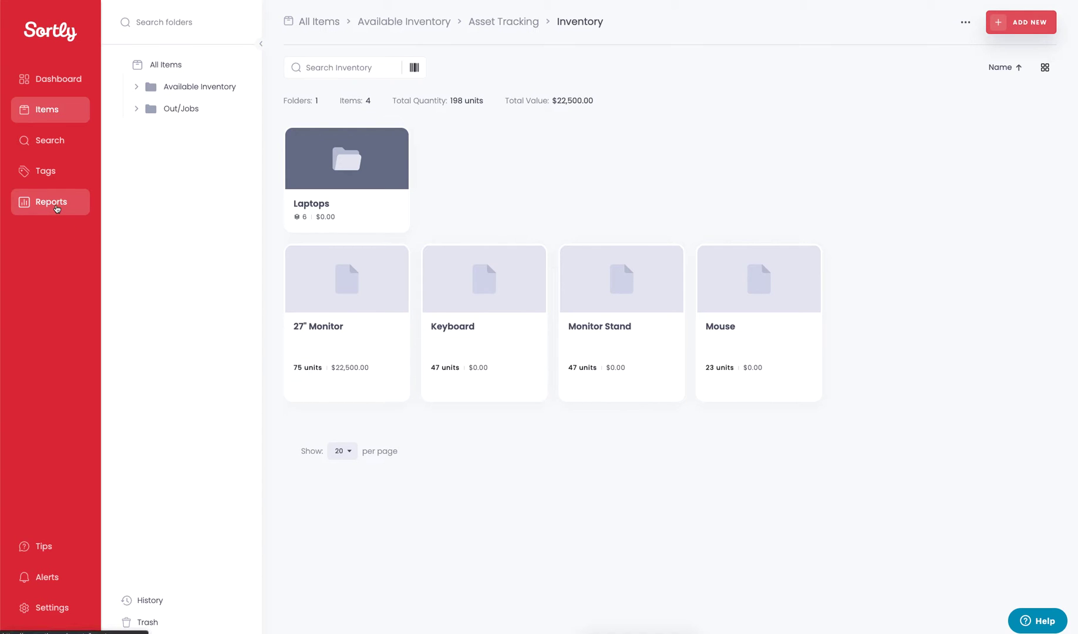
{"action": "left_click", "coordinate": [57, 208]}
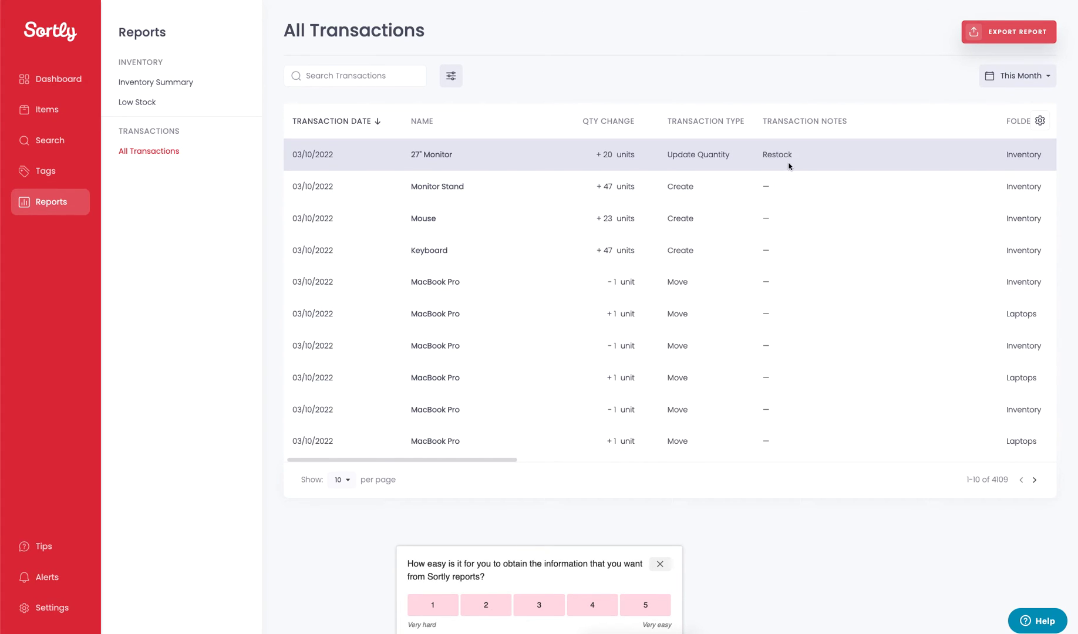
- Review all columns of the 27" Monitor's +20 Restock transaction, then return to Items
{"action": "scroll", "coordinate": [822, 172], "scroll_direction": "right", "scroll_amount": 3}
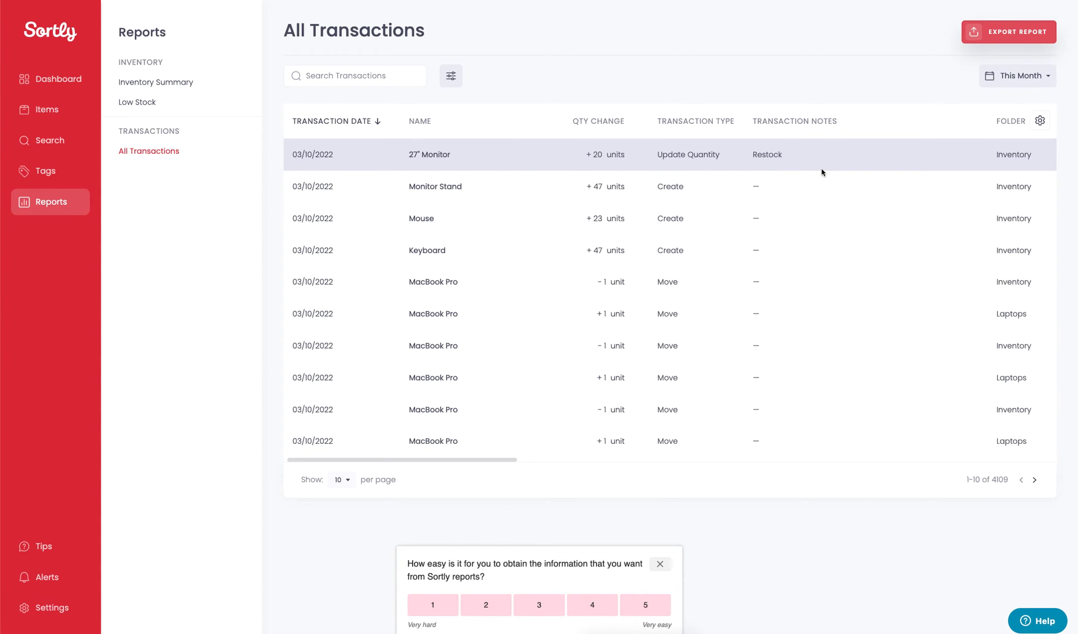
{"action": "scroll", "coordinate": [821, 172], "scroll_direction": "right", "scroll_amount": 5}
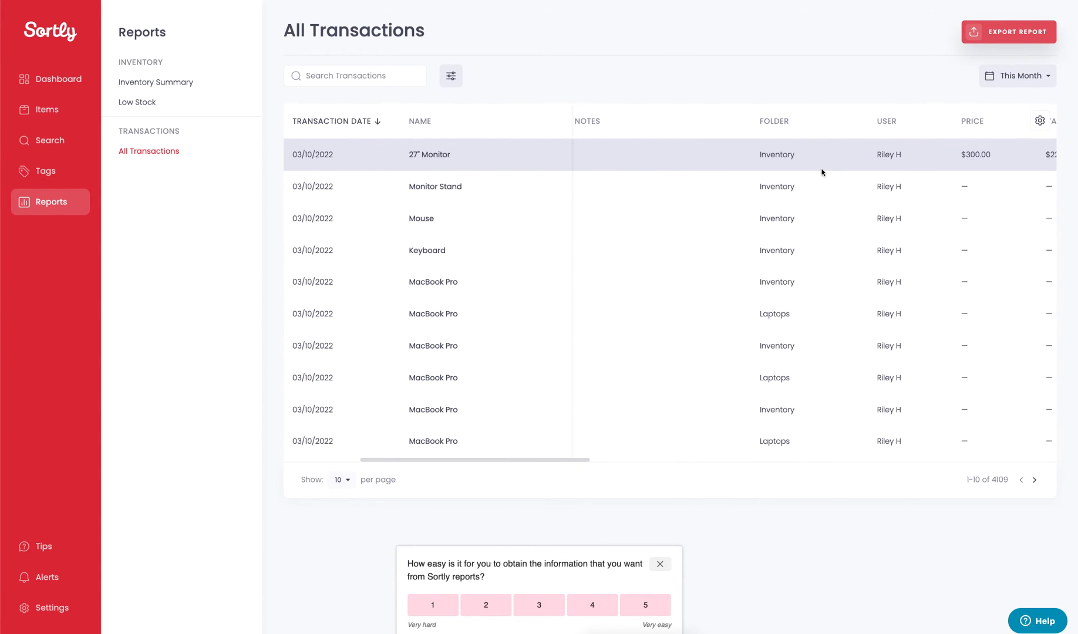
{"action": "scroll", "coordinate": [821, 172], "scroll_direction": "right", "scroll_amount": 1}
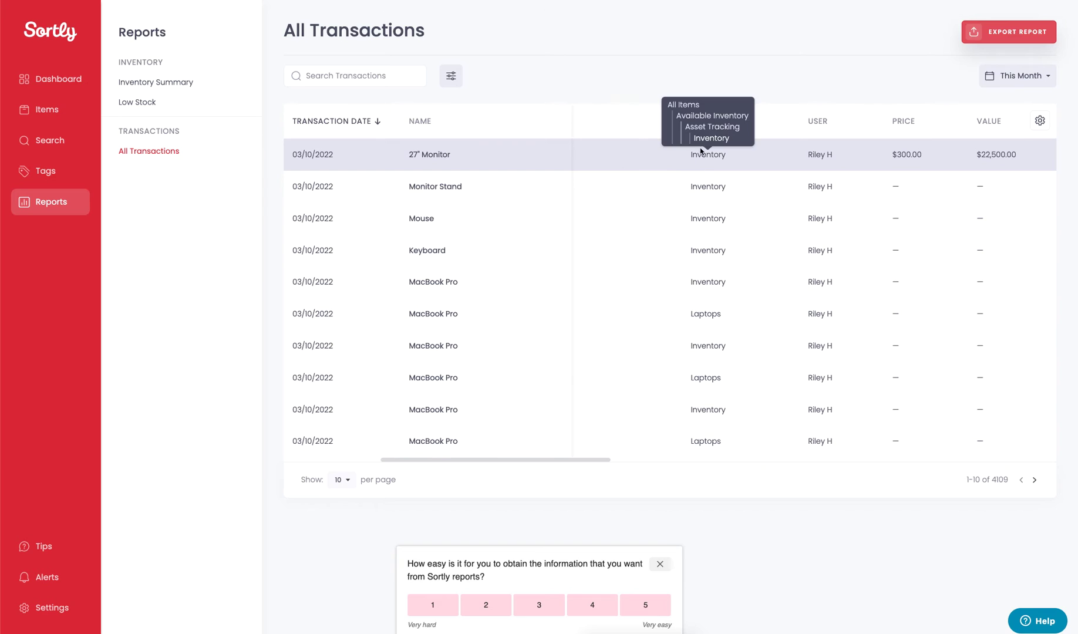
{"action": "scroll", "coordinate": [758, 167], "scroll_direction": "right", "scroll_amount": 3}
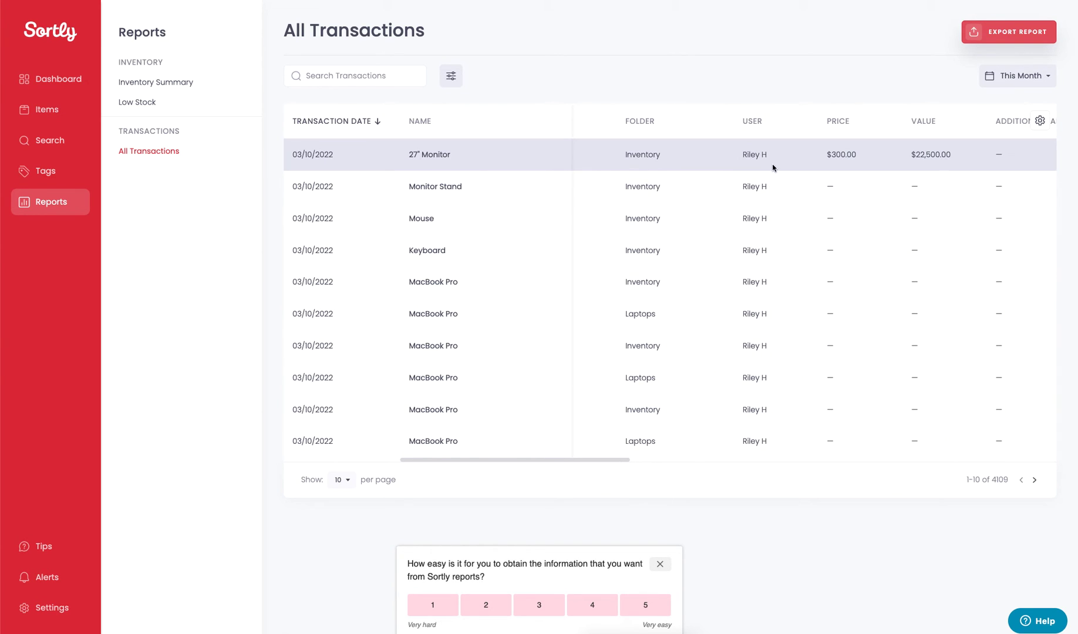
{"action": "scroll", "coordinate": [801, 166], "scroll_direction": "right", "scroll_amount": 7}
{"action": "scroll", "coordinate": [828, 168], "scroll_direction": "right", "scroll_amount": 5}
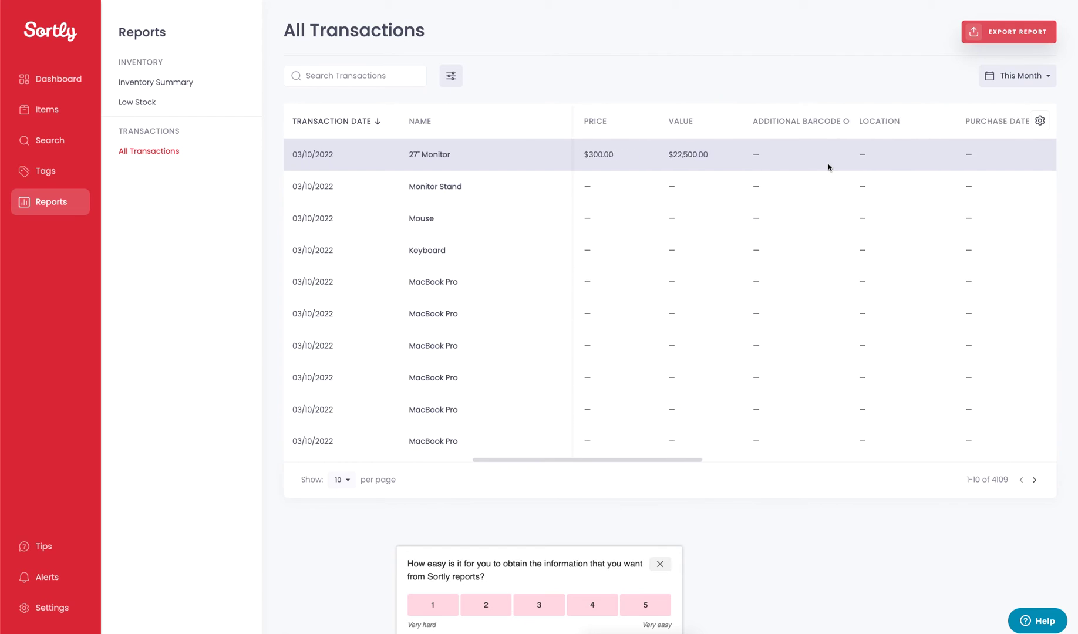
{"action": "scroll", "coordinate": [913, 169], "scroll_direction": "right", "scroll_amount": 4}
{"action": "scroll", "coordinate": [913, 169], "scroll_direction": "right", "scroll_amount": 3}
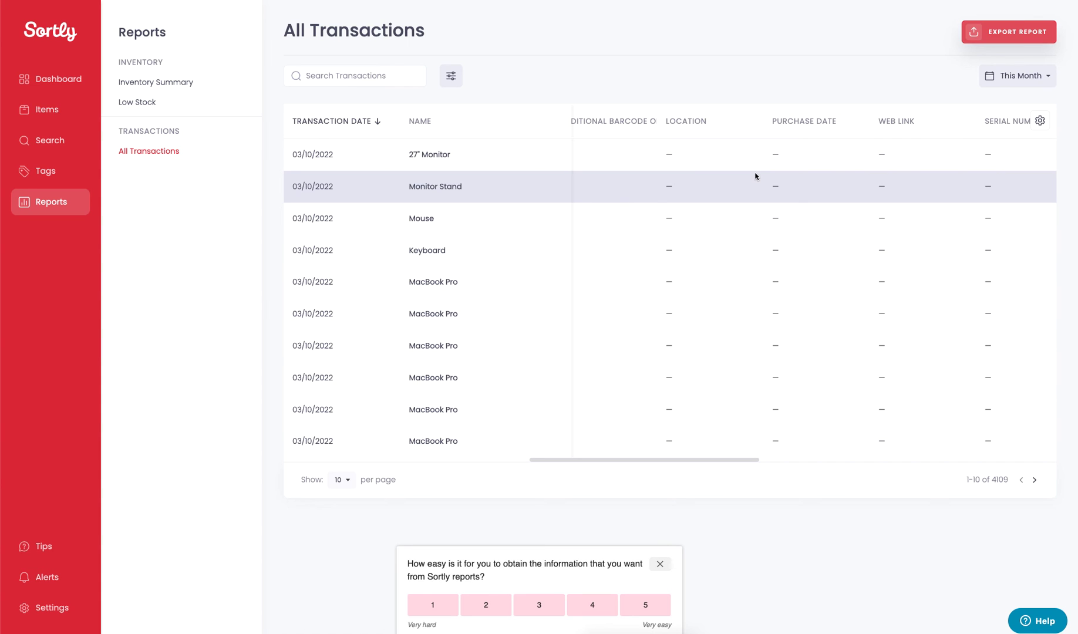
{"action": "left_click", "coordinate": [63, 111]}
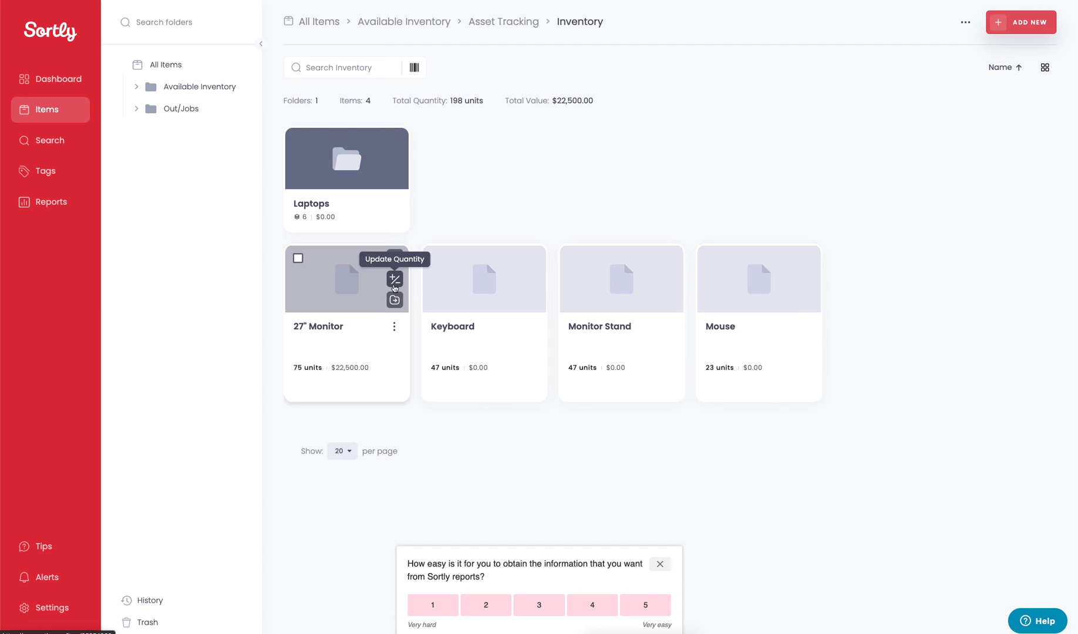
- Open the 27" Monitor to confirm 75 units at $300.00, worth $22,500.00
{"action": "left_click", "coordinate": [361, 329]}
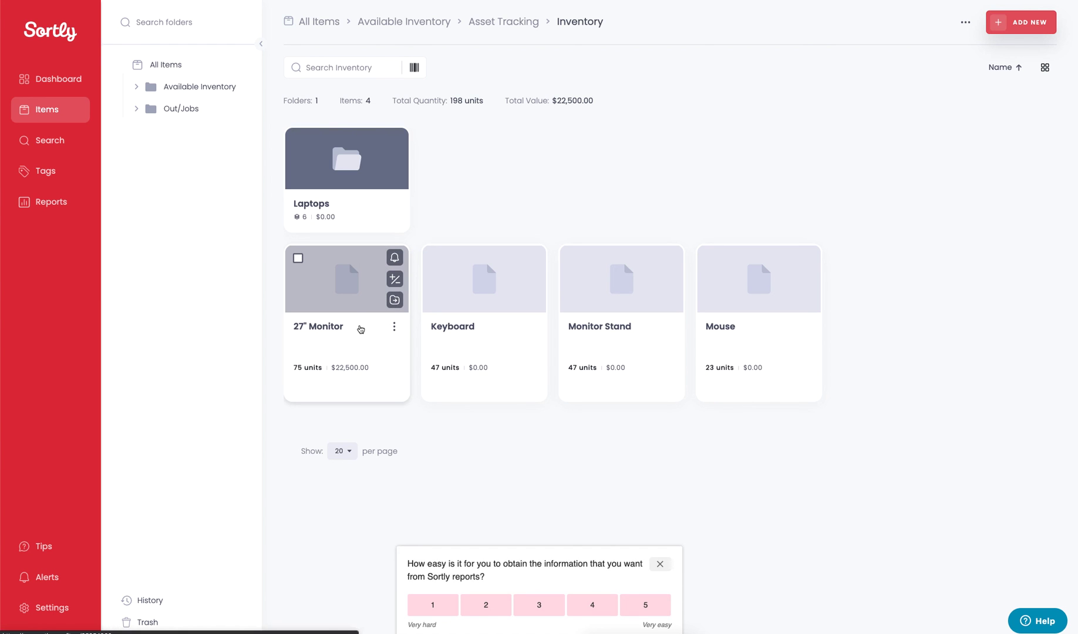